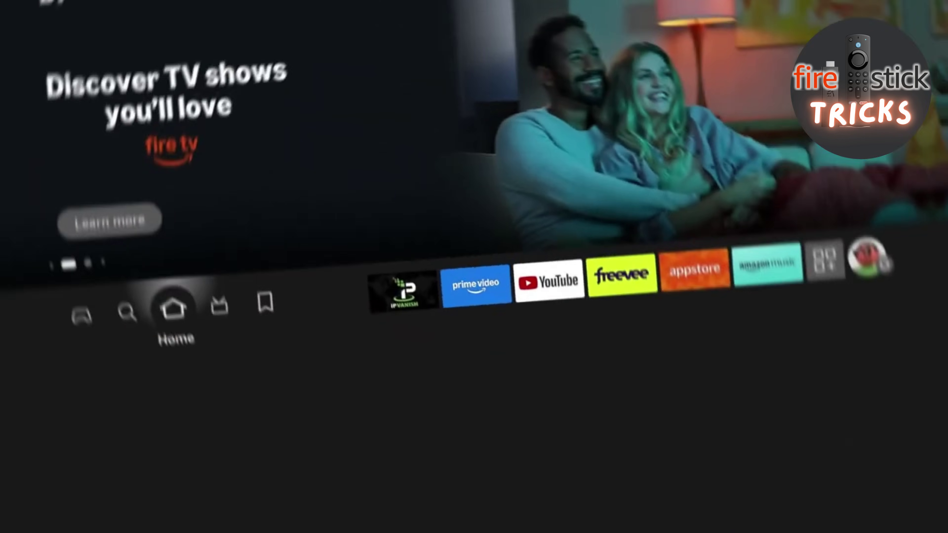
Type 'Do' into the Fire TV search box.
key(Left)
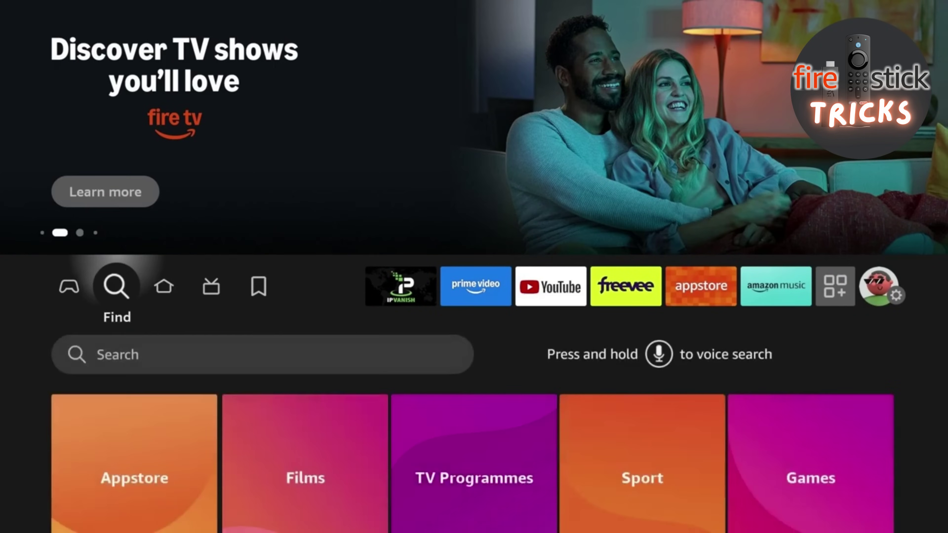
key(Down)
key(Return)
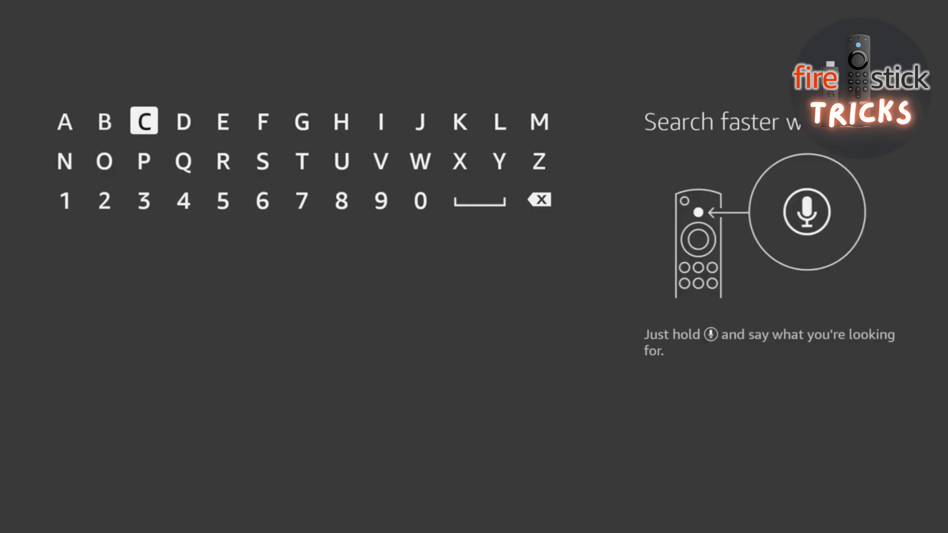
key(Return)
key(Down)
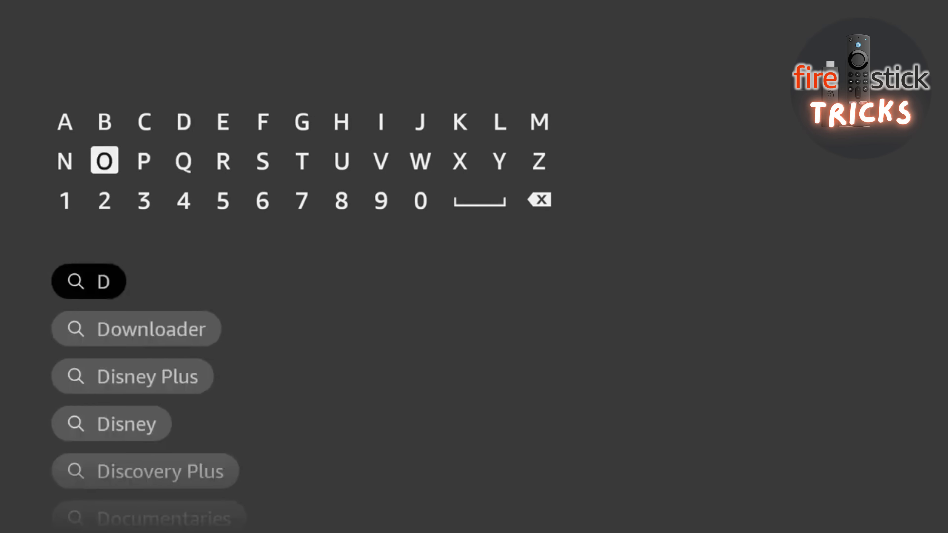
key(Down)
key(Down)
key(Down)
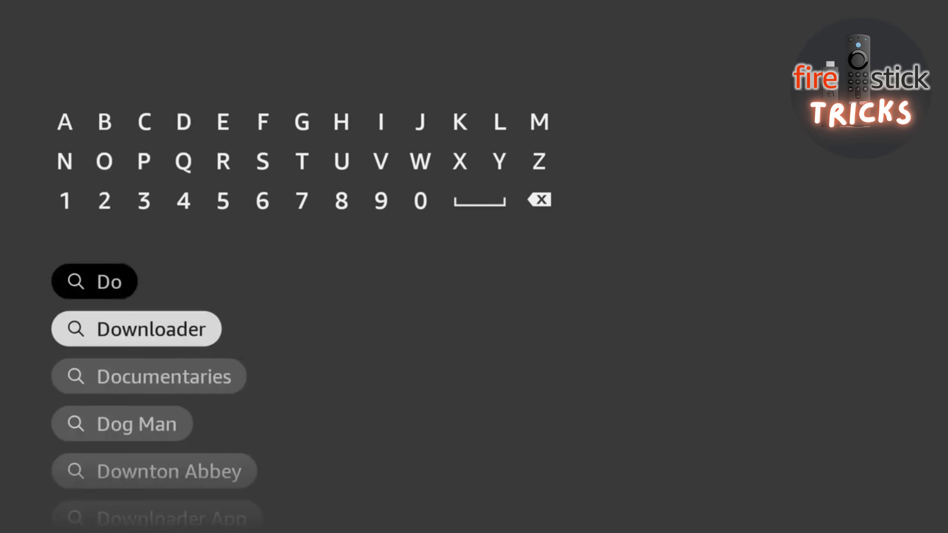
Select the Downloader suggestion and download the app from its store page.
key(Return)
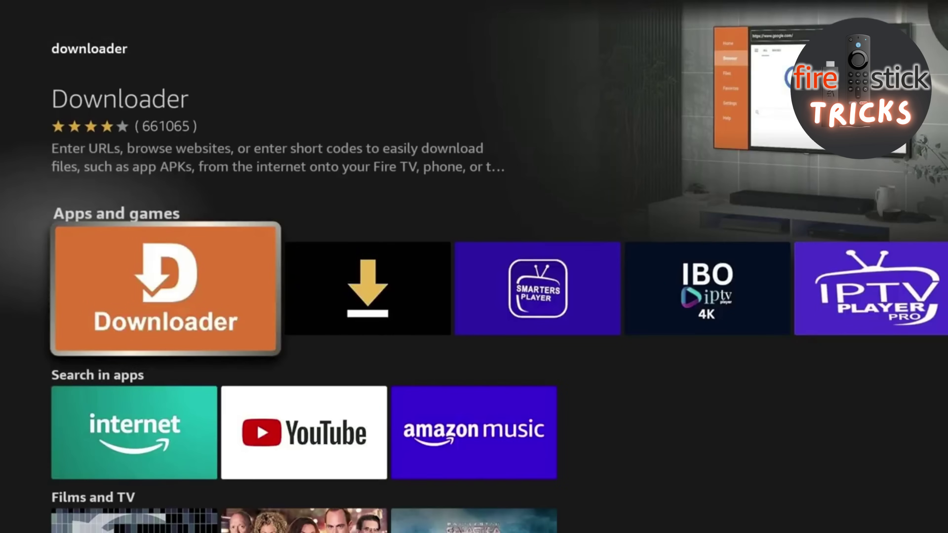
key(Return)
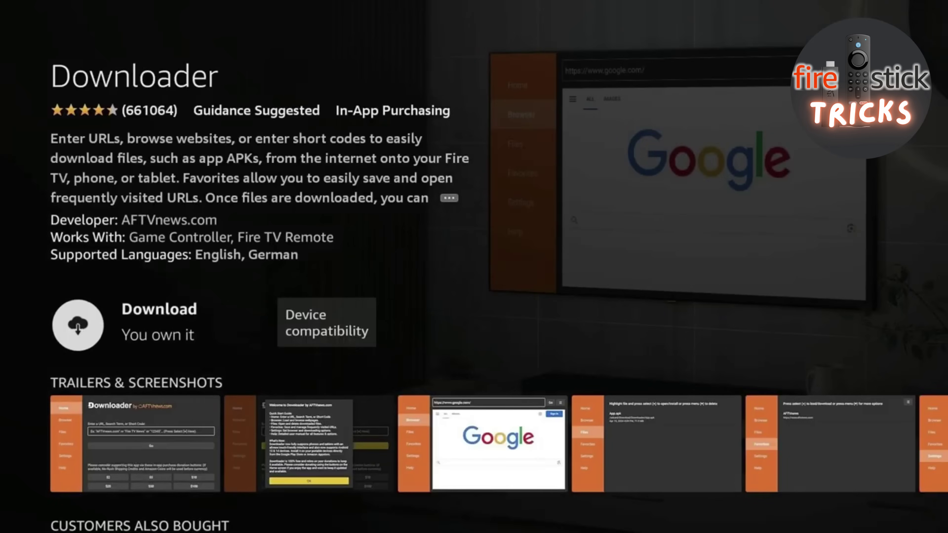
key(Return)
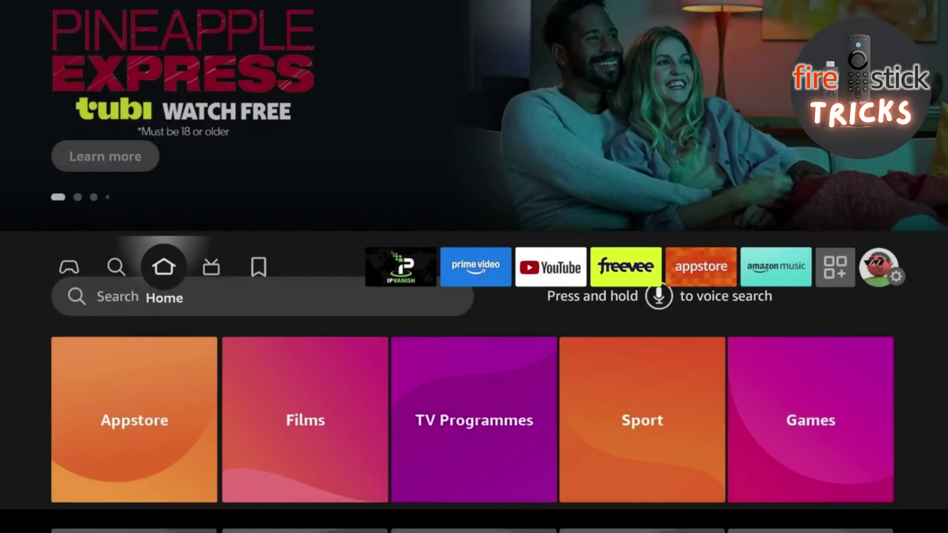
Open the My Fire TV section of Settings.
key(Right)
key(Right)
key(Right)
key(Right)
key(Right)
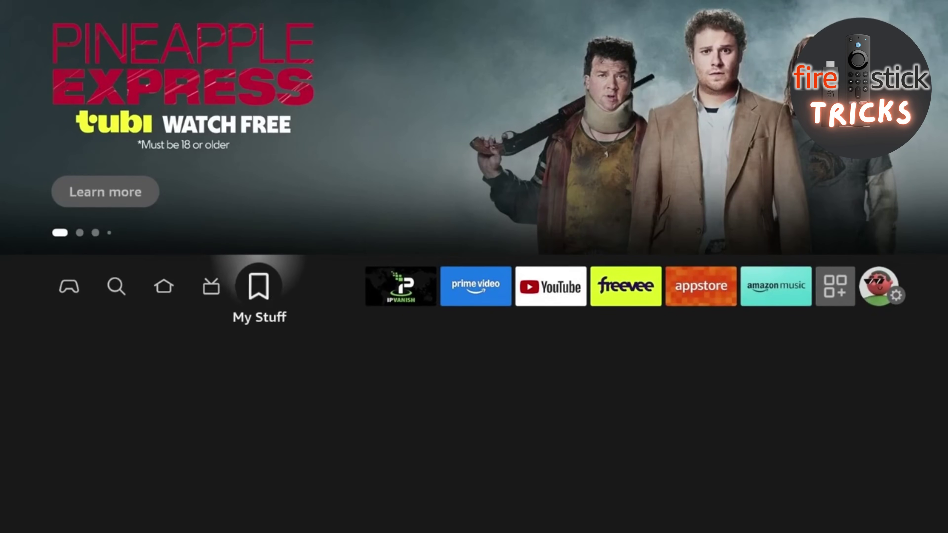
key(Right)
key(Right)
key(Right)
key(Right)
key(Right)
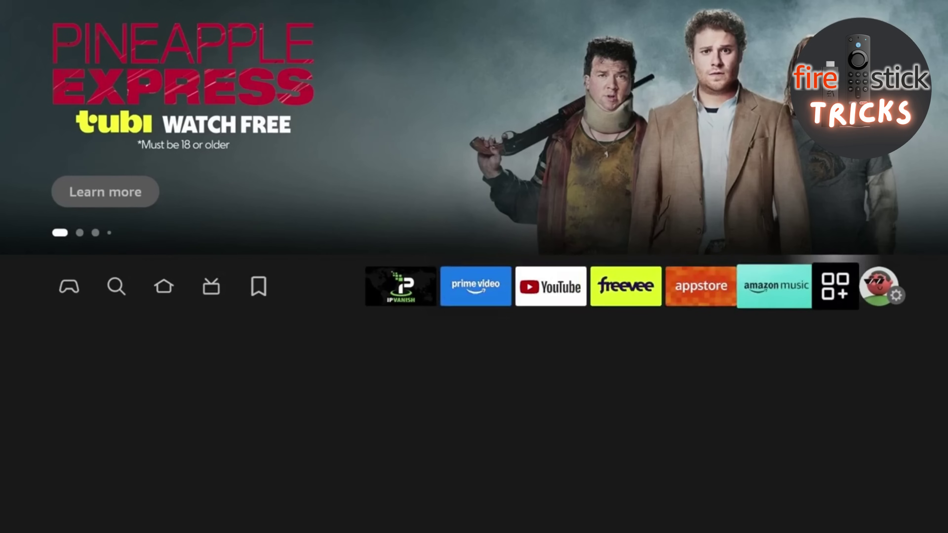
key(Down)
key(Down)
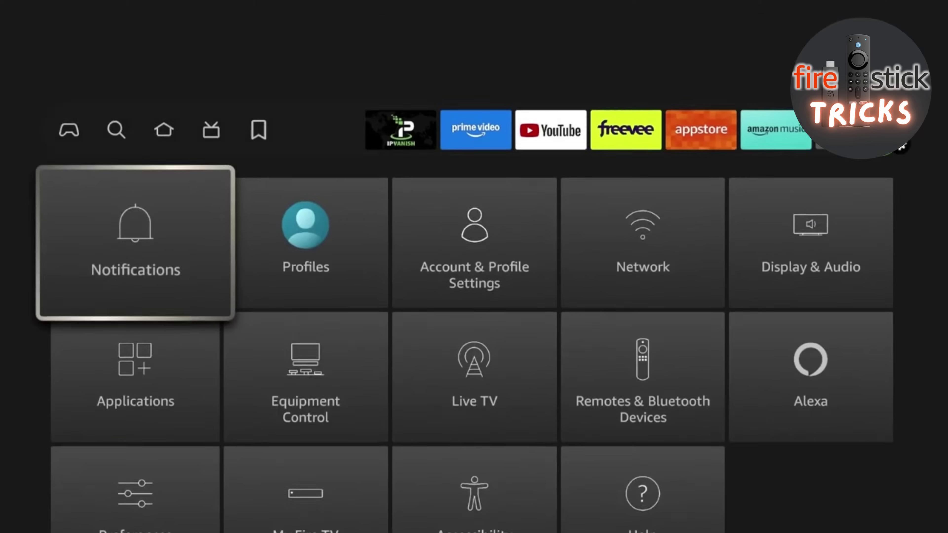
key(Down)
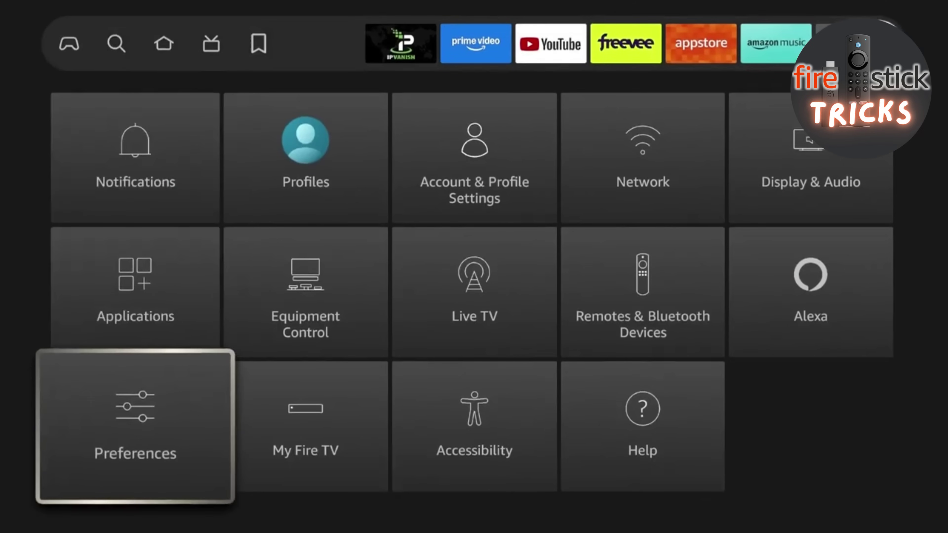
key(Right)
key(Return)
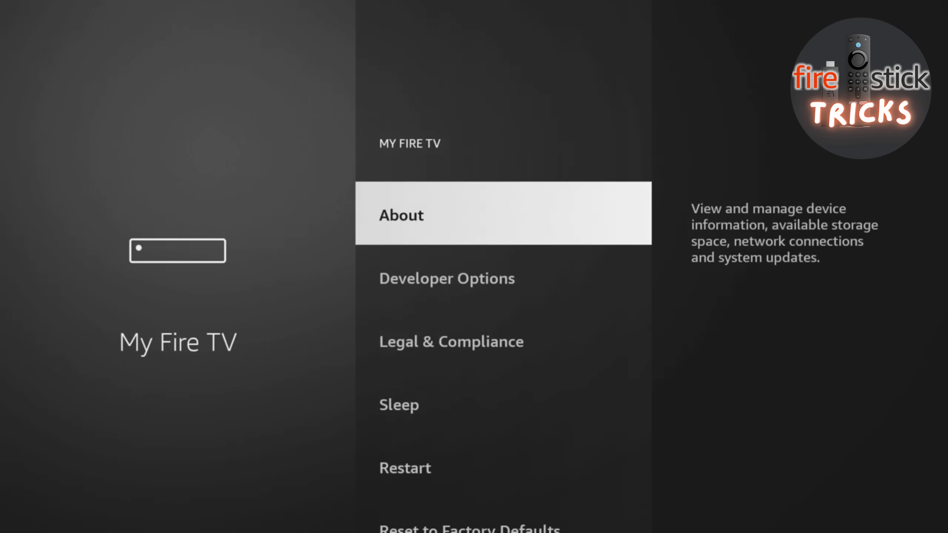
Open About to confirm developer mode is already on, then return to My Fire TV.
key(Down)
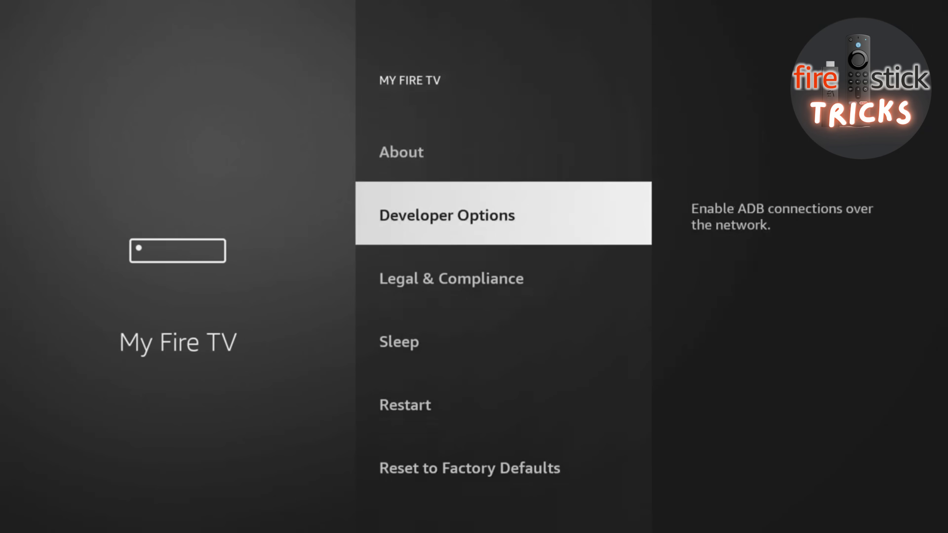
key(Up)
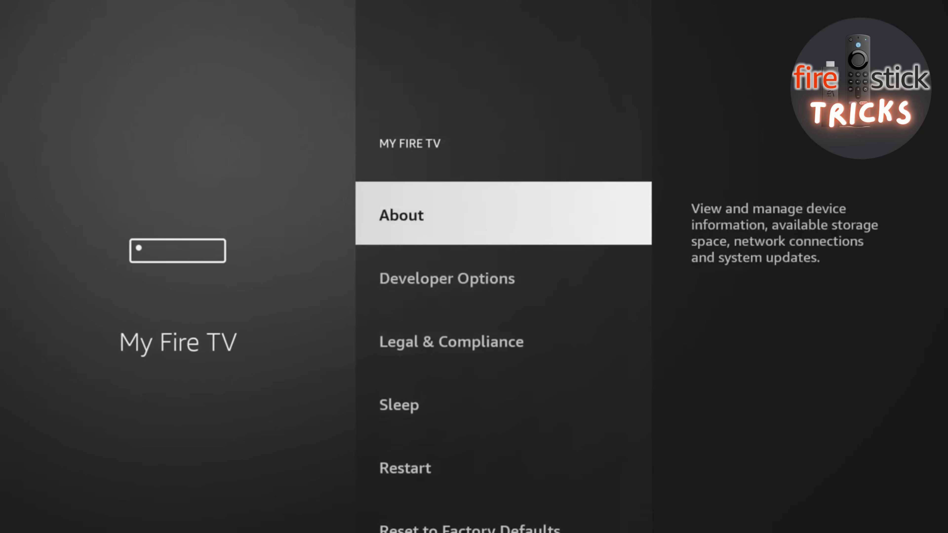
key(Return)
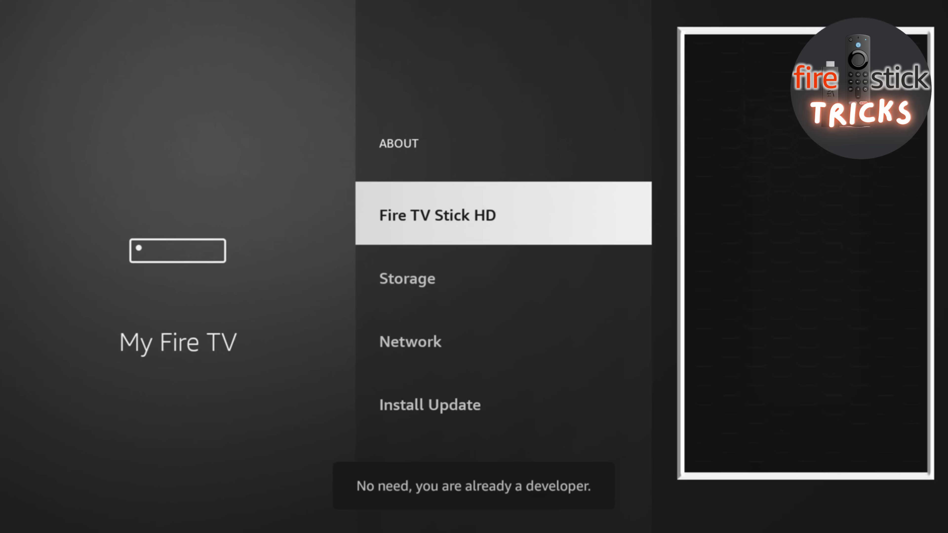
key(Escape)
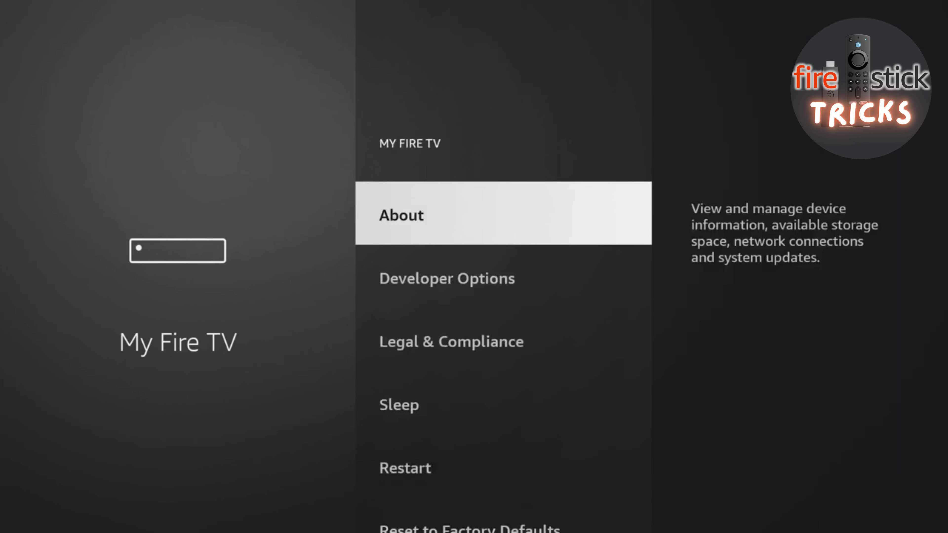
Turn on Install unknown apps for Downloader in Developer Options, then back out to the main settings.
key(Down)
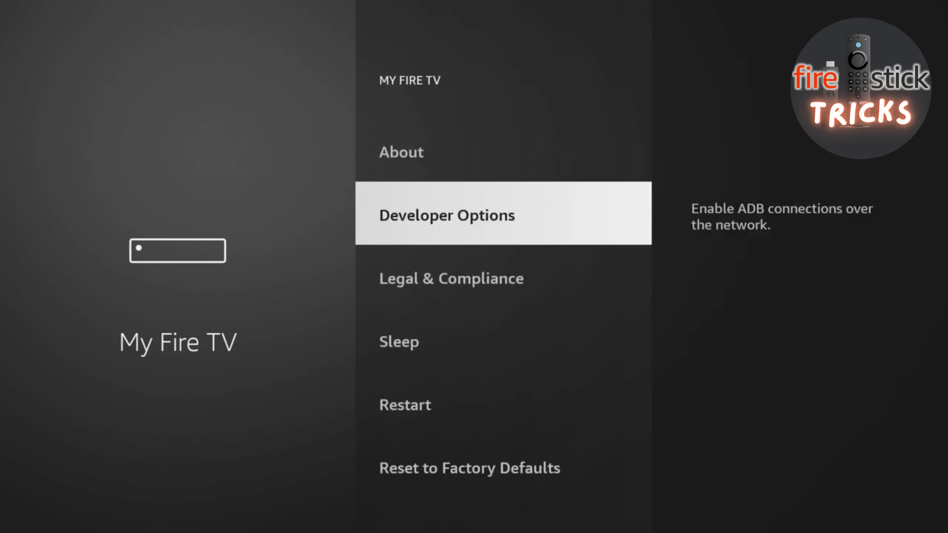
key(Return)
key(Down)
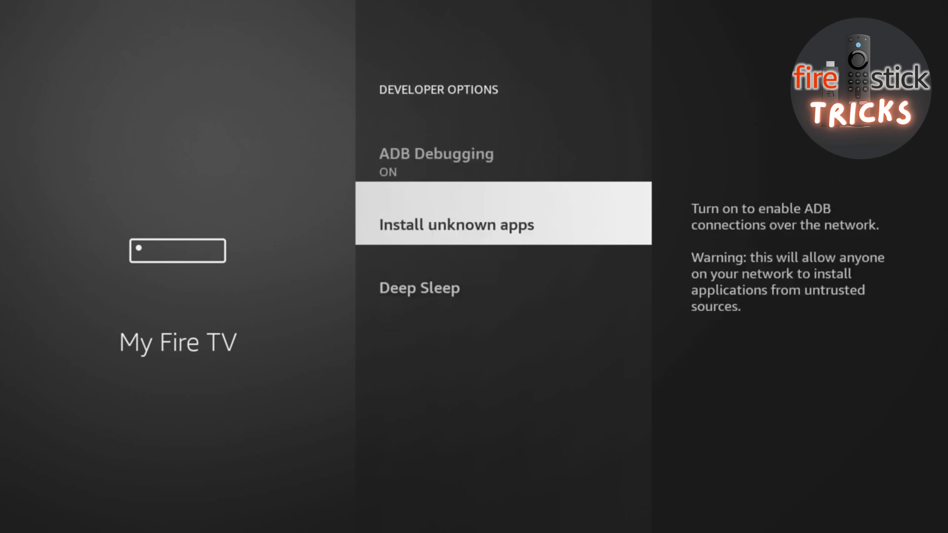
key(Return)
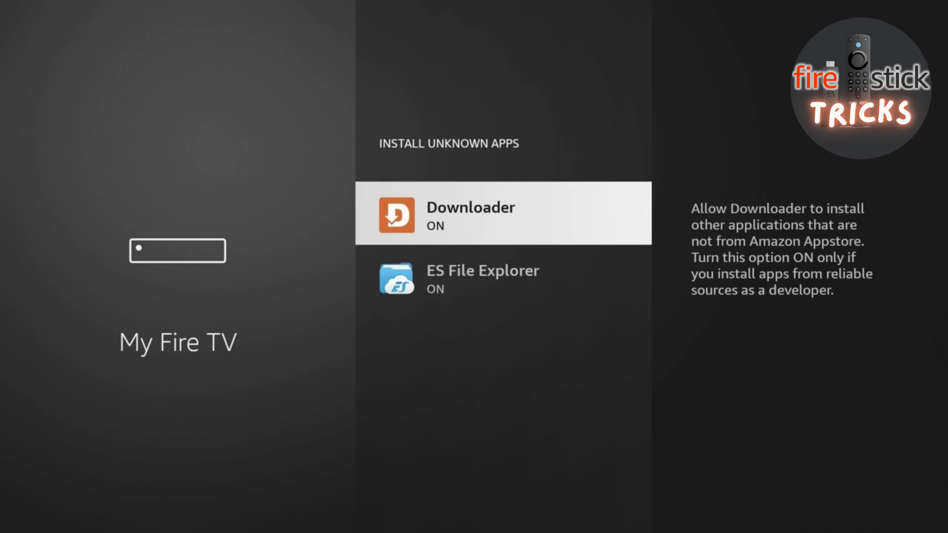
key(Escape)
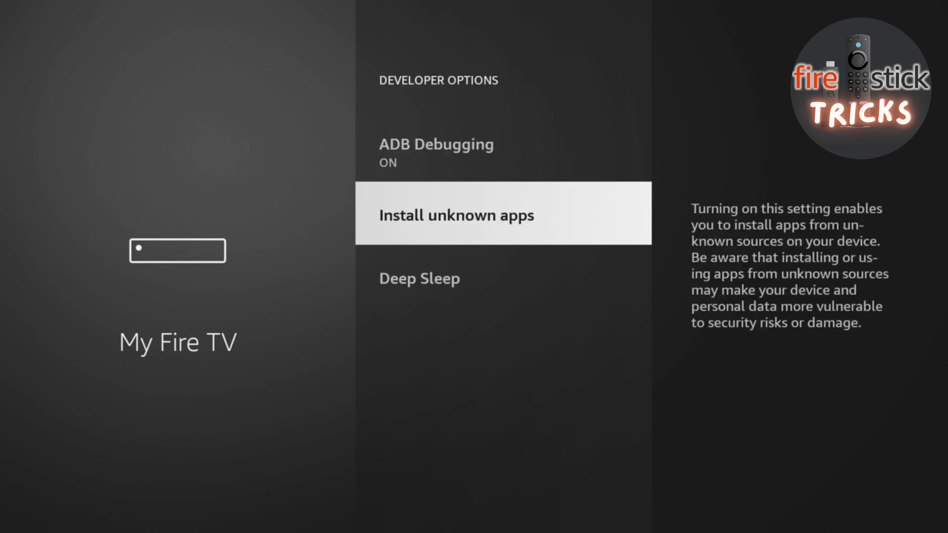
key(Escape)
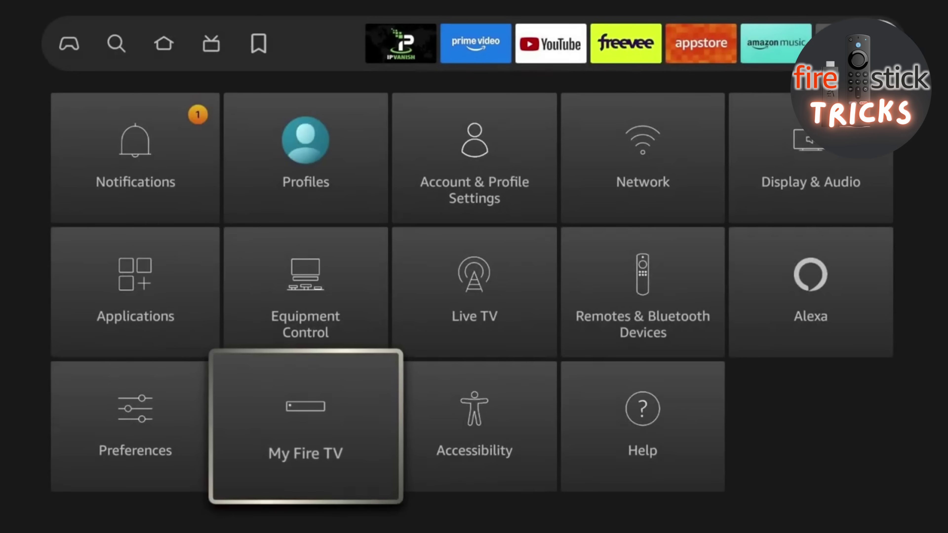
Move Downloader to the front of Your Apps & Channels using its Move to front option.
key(Escape)
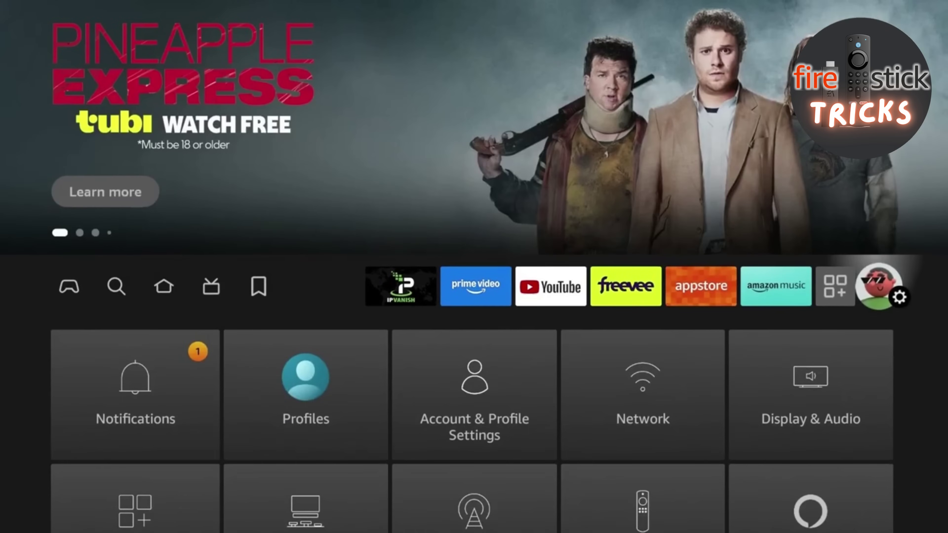
key(Left)
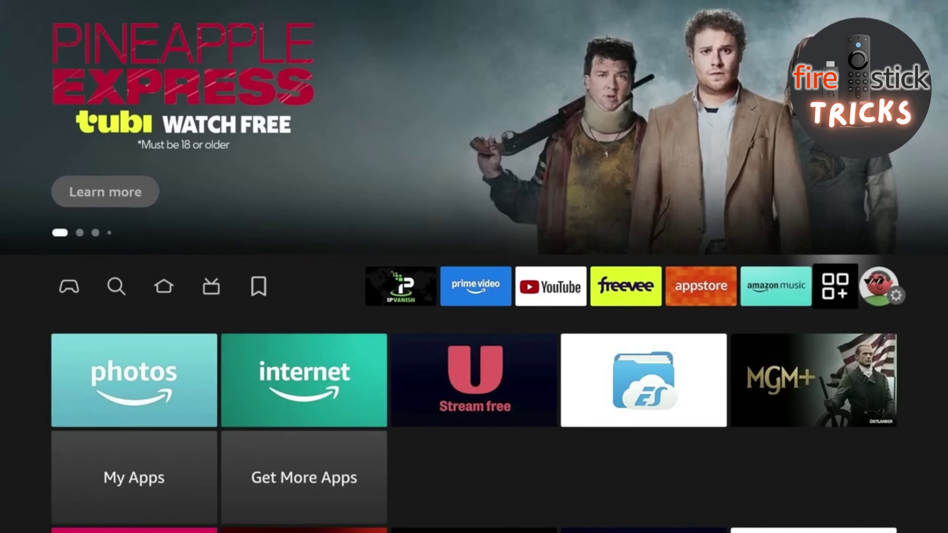
key(Return)
key(Down)
key(Up)
key(Right)
key(Right)
key(Right)
key(Right)
key(Right)
key(Down)
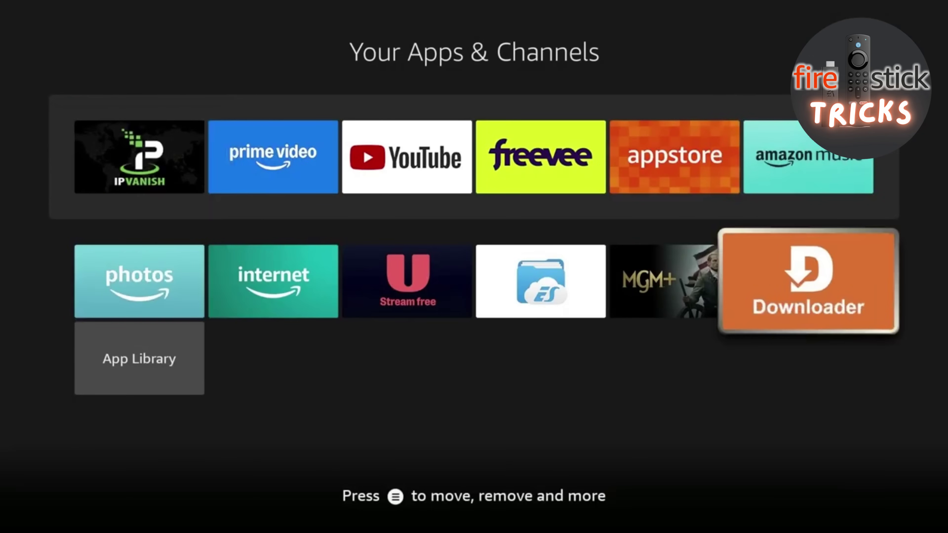
key(Menu)
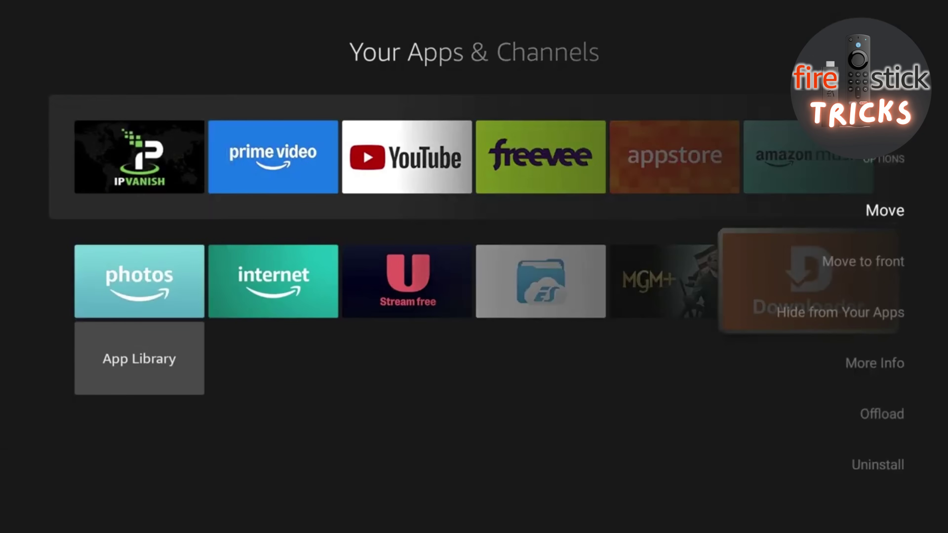
key(Return)
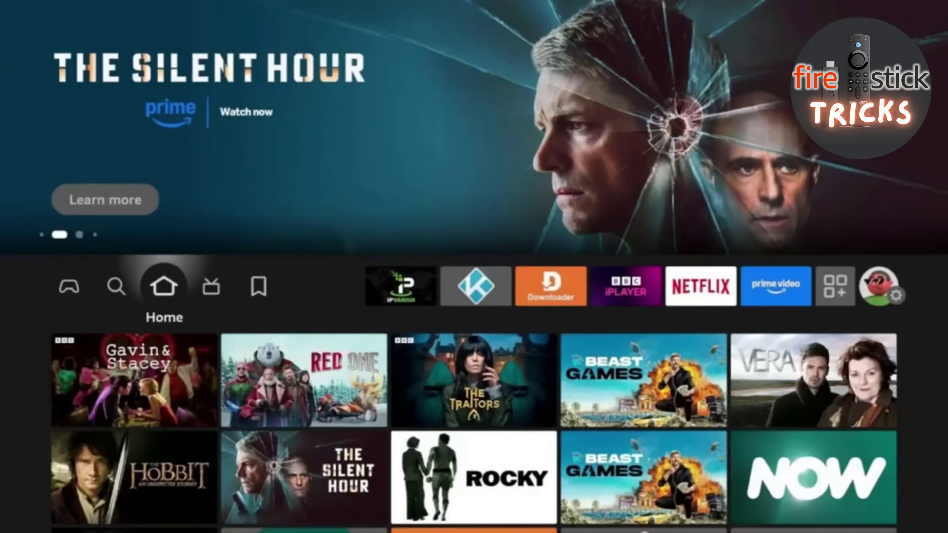
Launch IPVanish and open its Locations list.
key(Right)
key(Right)
key(Right)
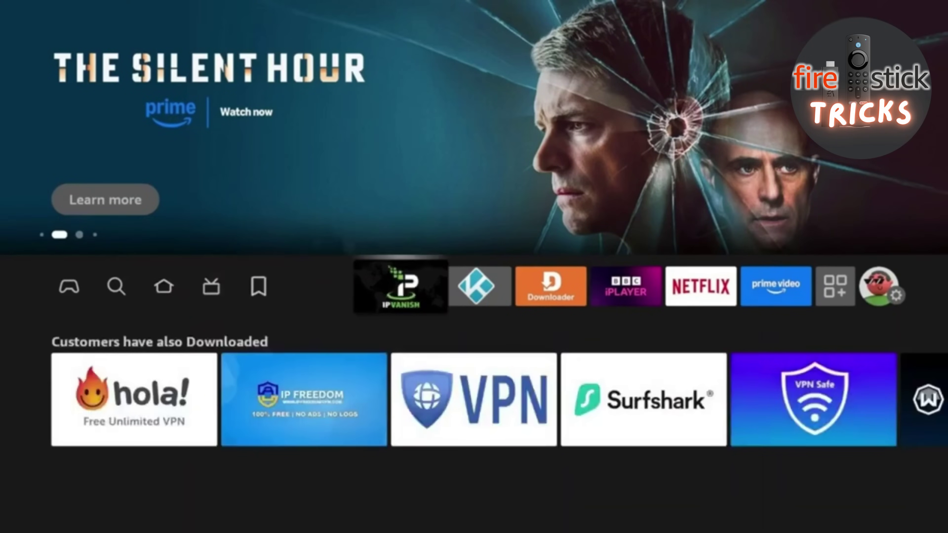
key(Return)
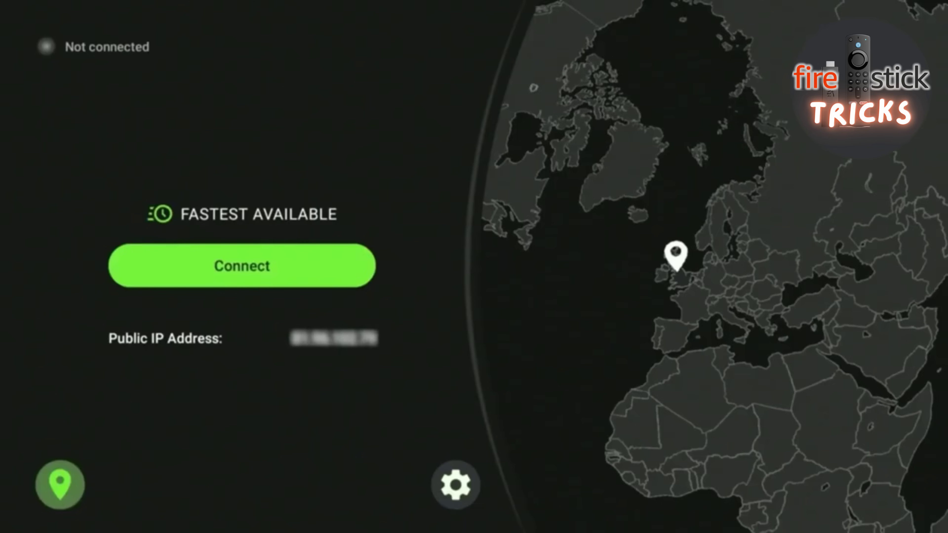
key(Return)
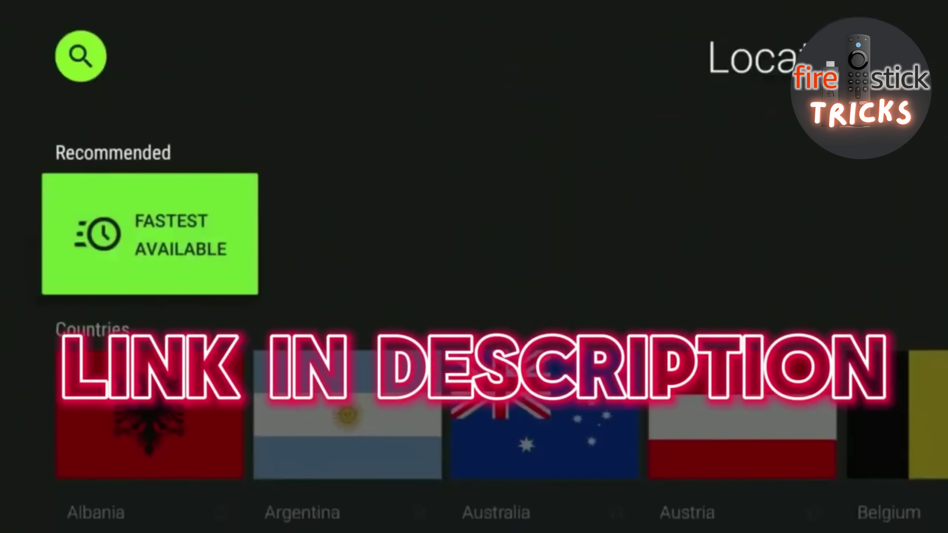
Browse the Countries row, then the Cities row such as Bogota and Boston.
key(Down)
key(Right)
key(Right)
key(Right)
key(Right)
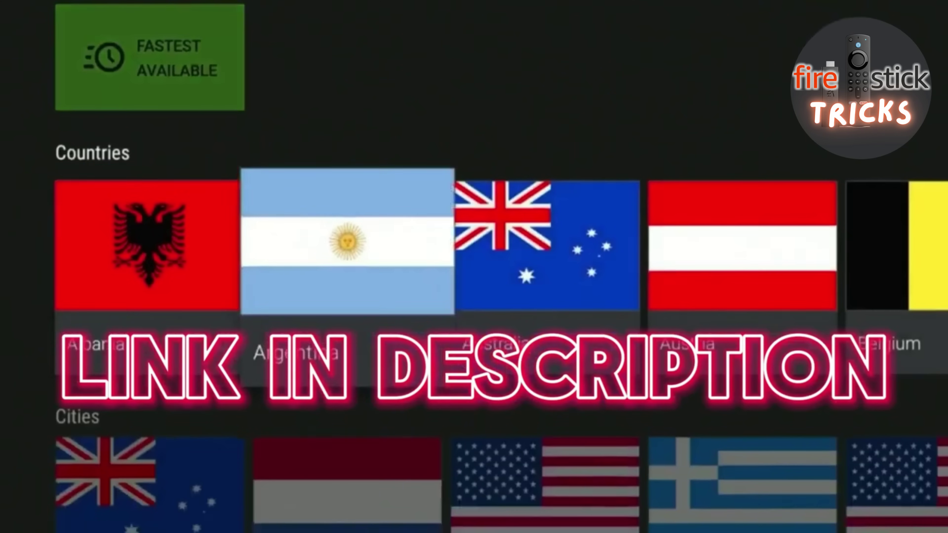
key(Right)
key(Right)
key(Right)
key(Right)
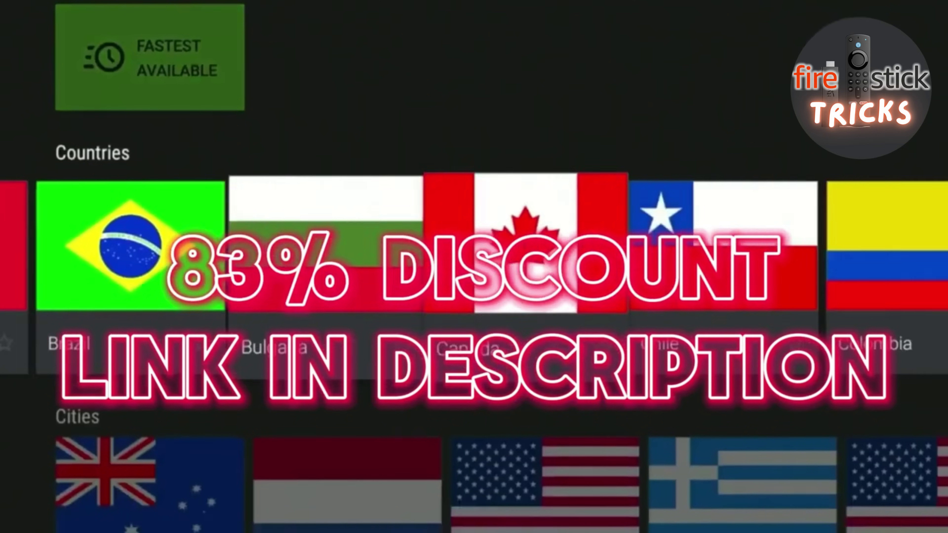
key(Down)
key(Right)
key(Right)
key(Right)
key(Right)
key(Right)
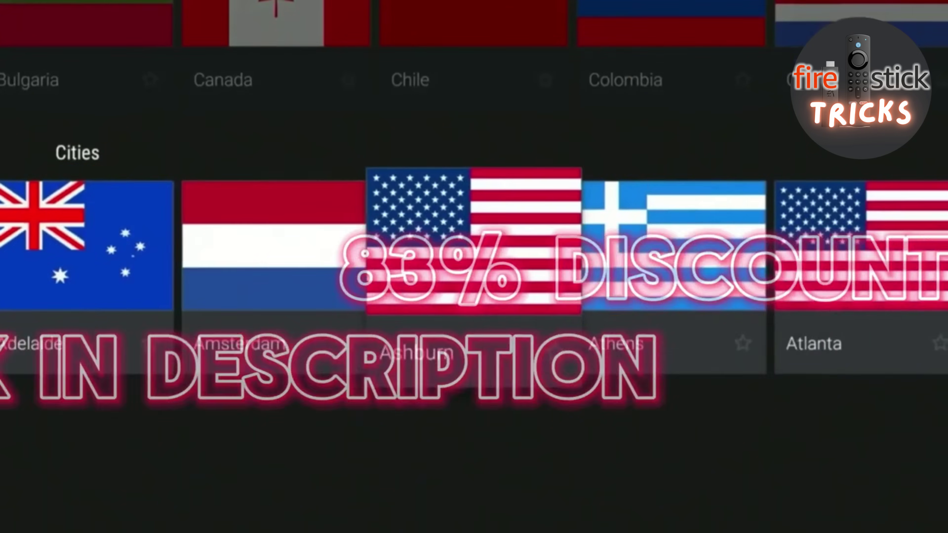
key(Right)
key(Right)
key(Right)
key(Right)
key(Right)
key(Right)
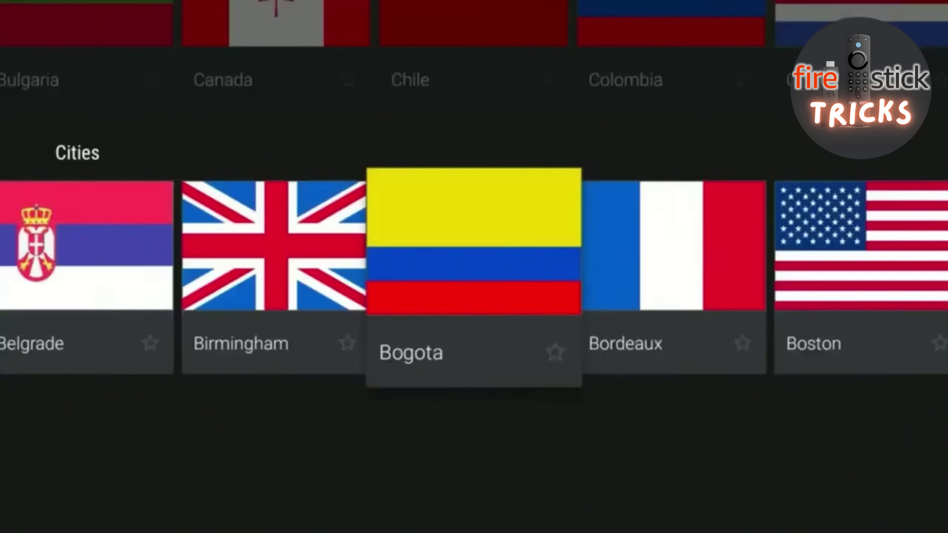
Choose a United States location and connect the VPN until it shows Connected.
key(Right)
key(Right)
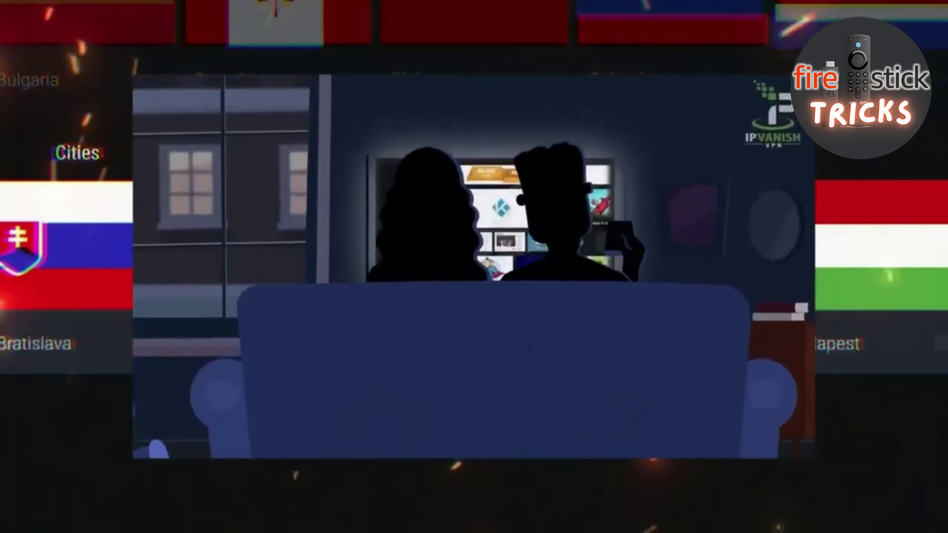
key(Up)
key(Up)
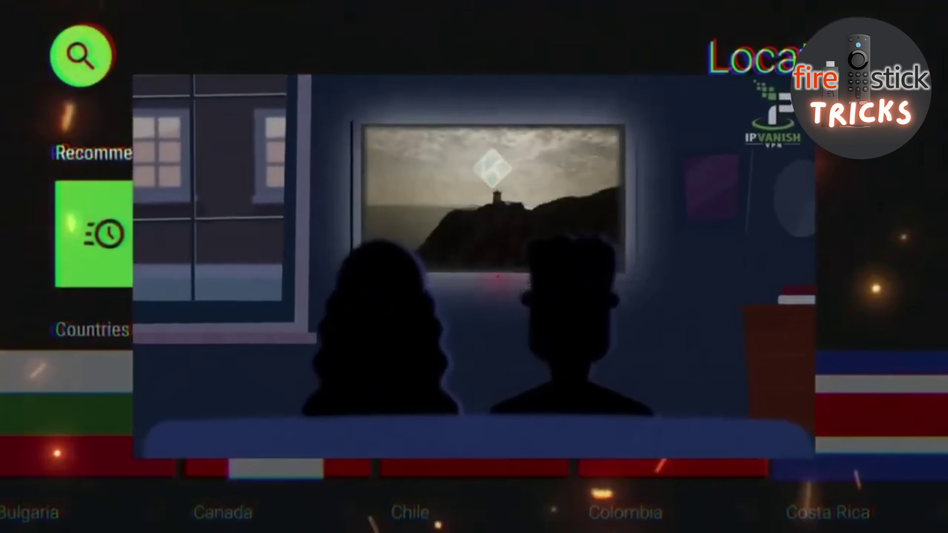
key(Return)
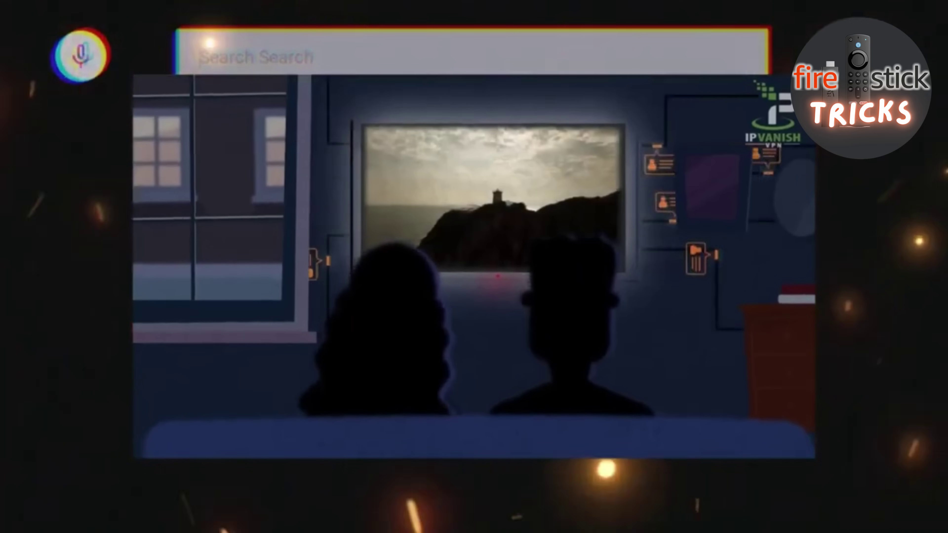
key(Escape)
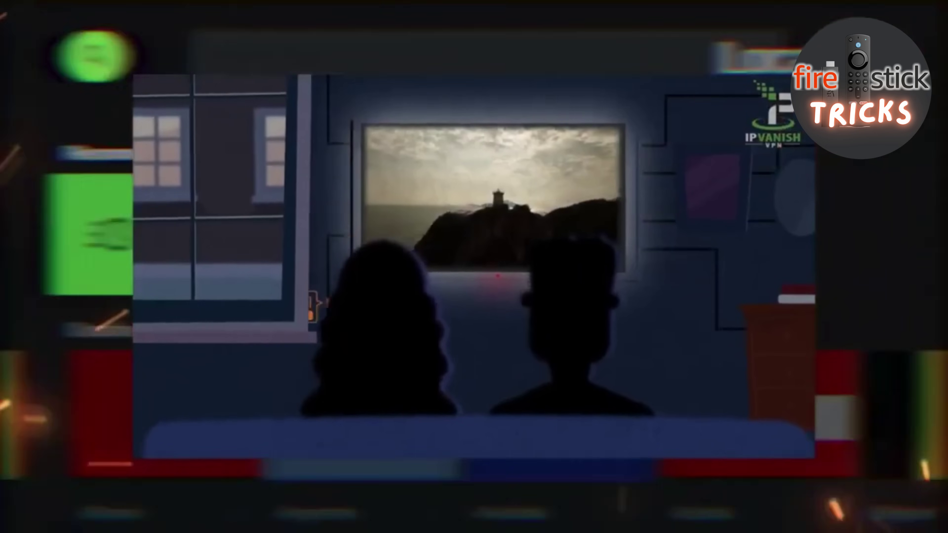
key(Down)
key(Down)
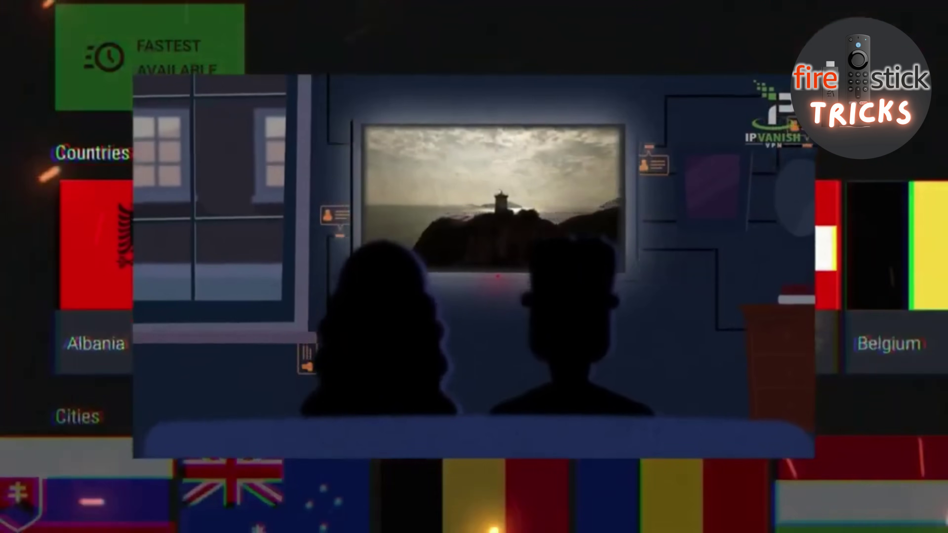
key(Right)
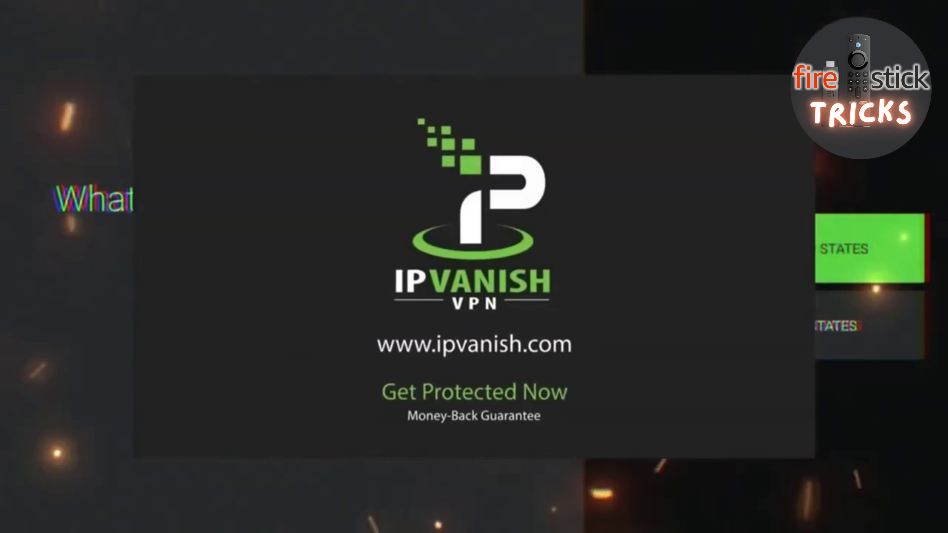
key(Return)
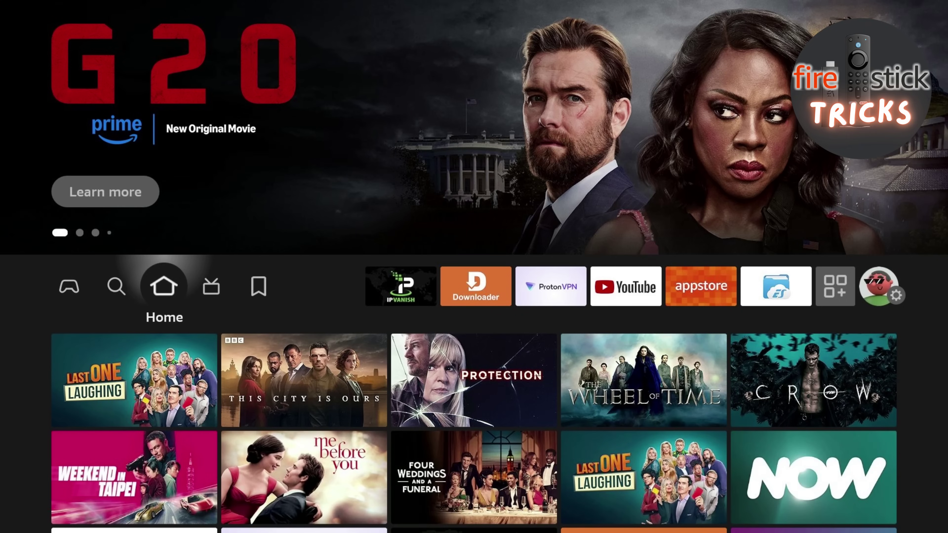
Launch Downloader, dismiss the update notice, and bring up the address field keyboard.
key(Right)
key(Right)
key(Right)
key(Right)
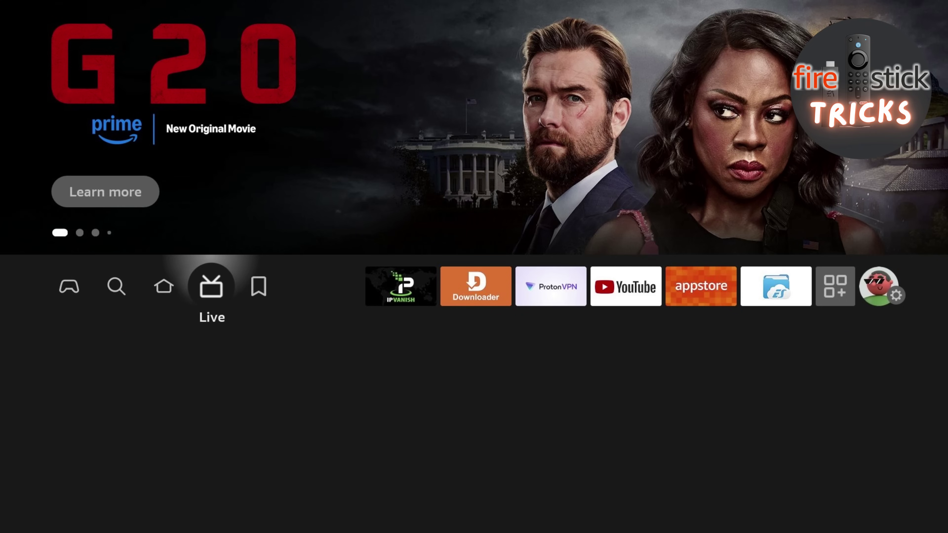
key(Return)
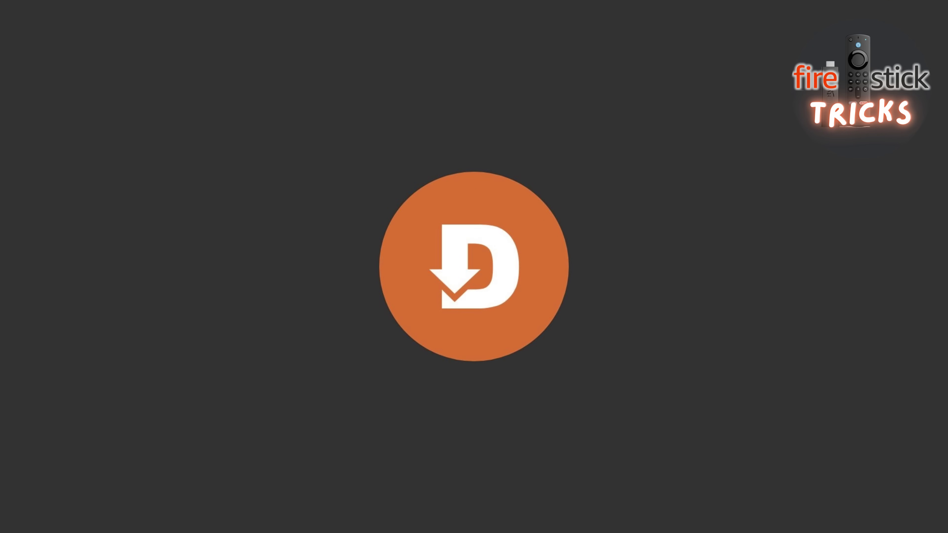
key(Return)
key(Up)
key(Return)
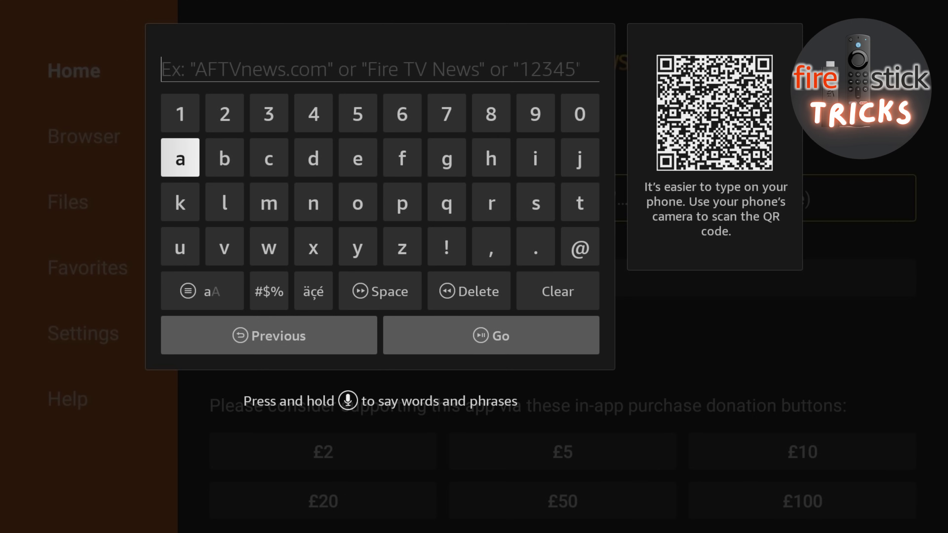
Enter 'kodi.tv' in the address field with the on-screen keyboard.
key(Down)
key(Return)
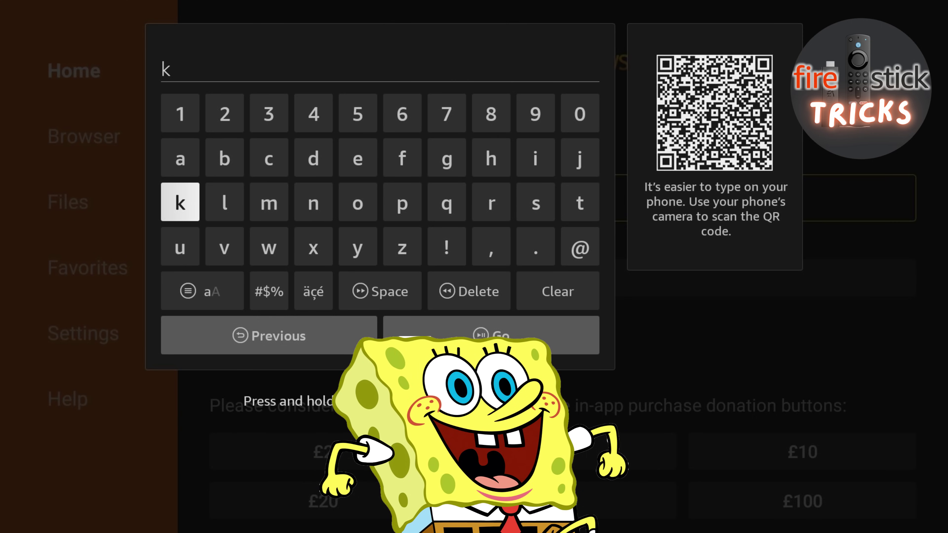
key(Right)
key(Right)
key(Right)
key(Right)
key(Return)
key(Up)
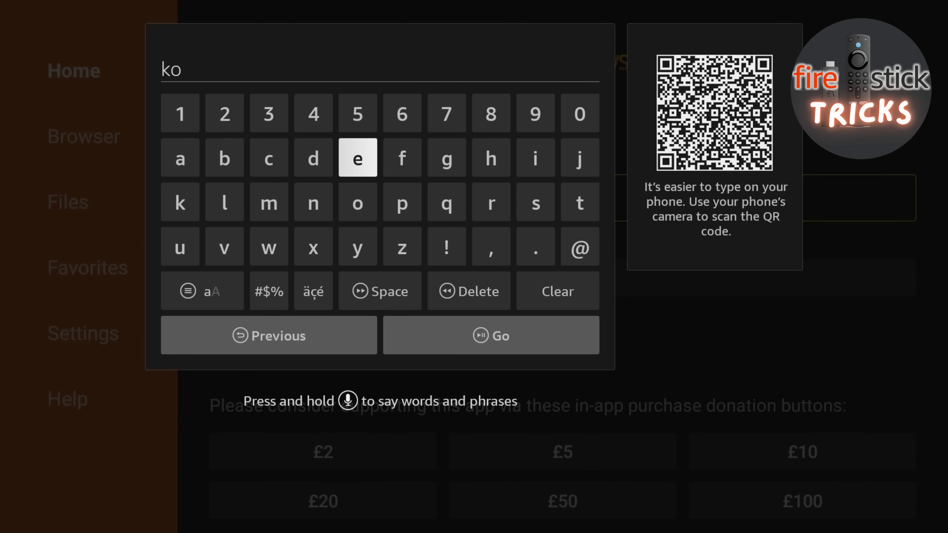
key(Left)
key(Right)
key(Right)
key(Right)
key(Right)
key(Right)
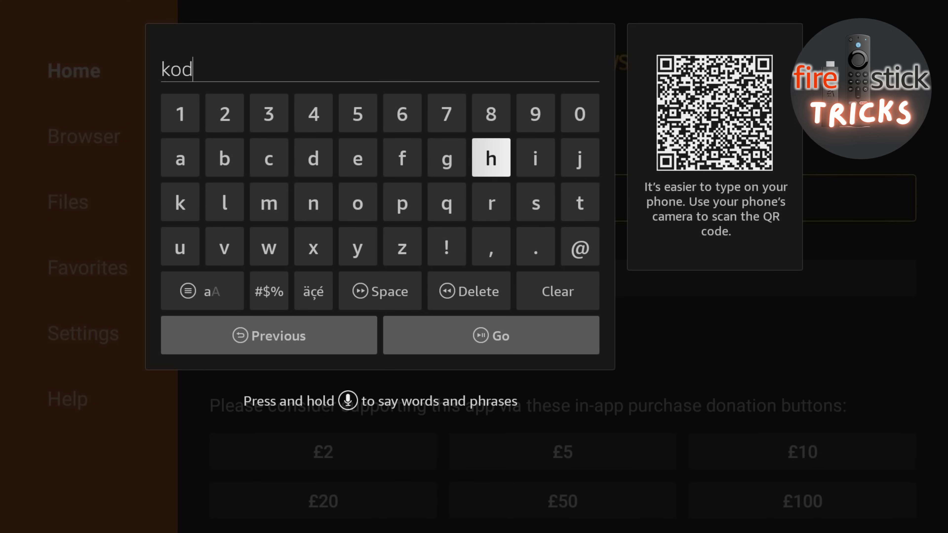
key(Down)
key(Down)
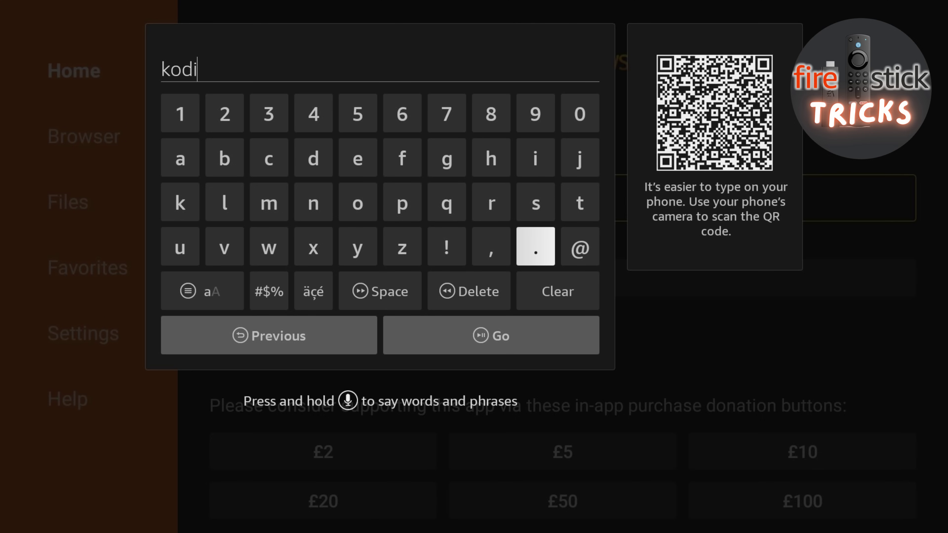
key(Up)
key(Right)
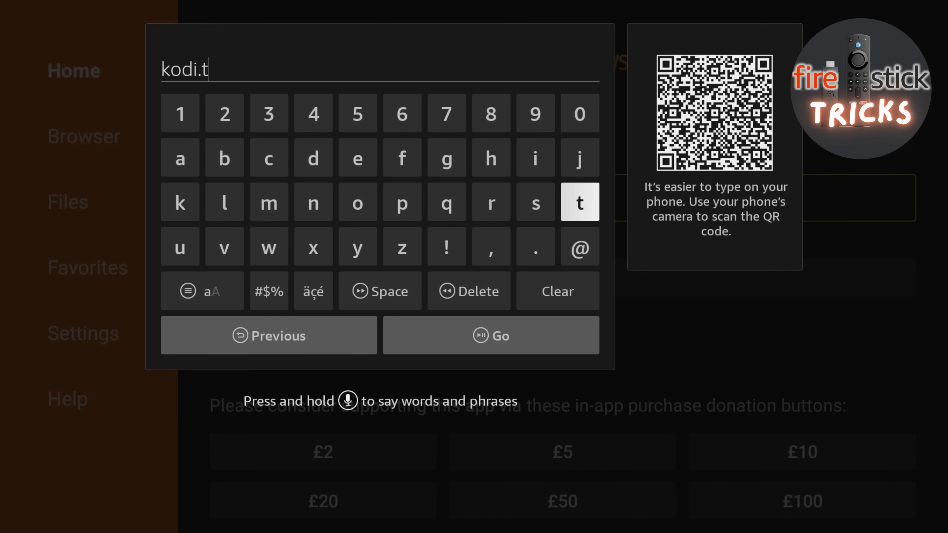
key(Left)
key(Left)
key(Left)
key(Left)
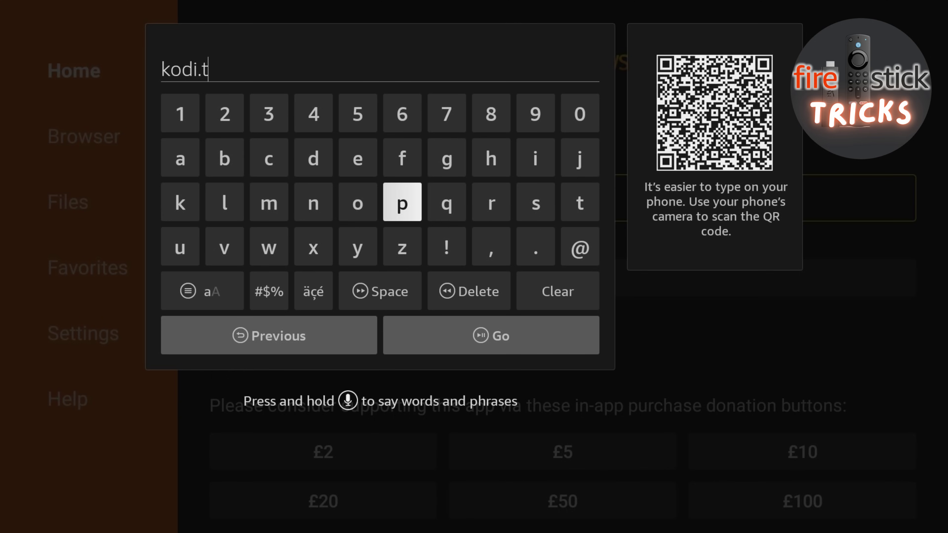
key(Left)
key(Left)
key(Left)
key(Left)
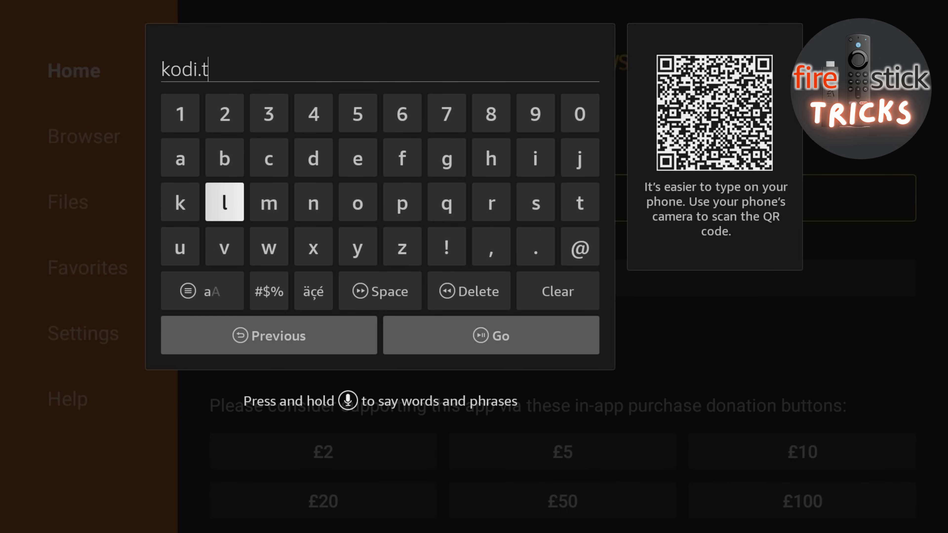
key(Down)
key(Down)
key(Down)
key(Right)
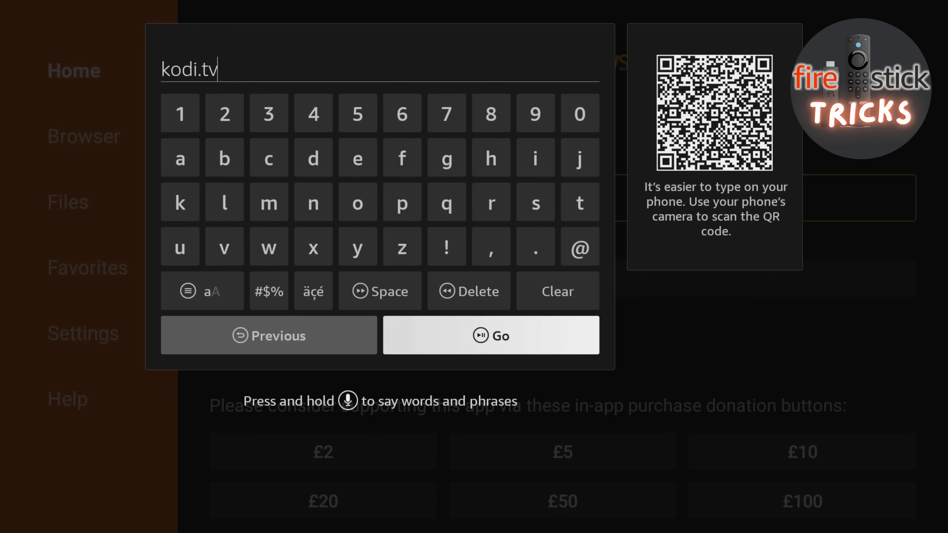
key(Return)
key(Down)
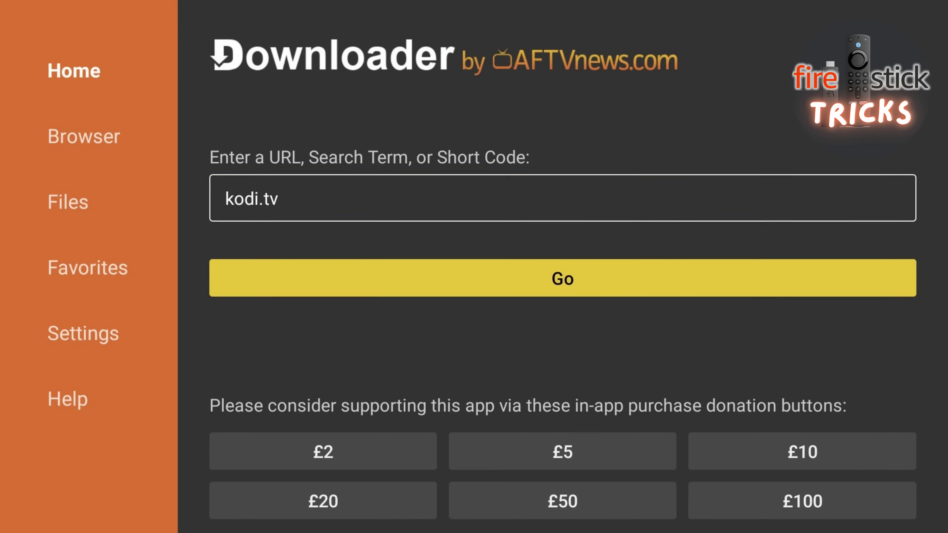
Load kodi.tv and go to its Download page from the site menu.
key(Return)
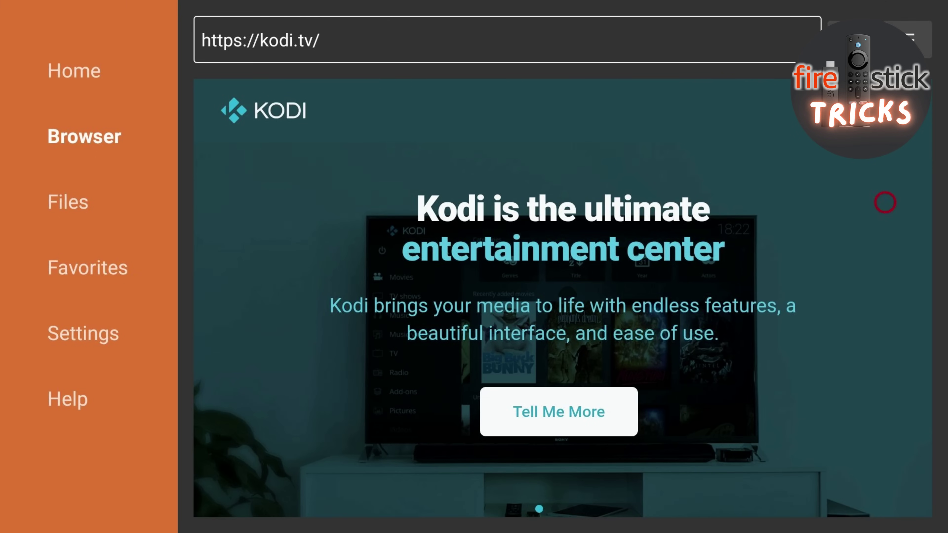
key(Return)
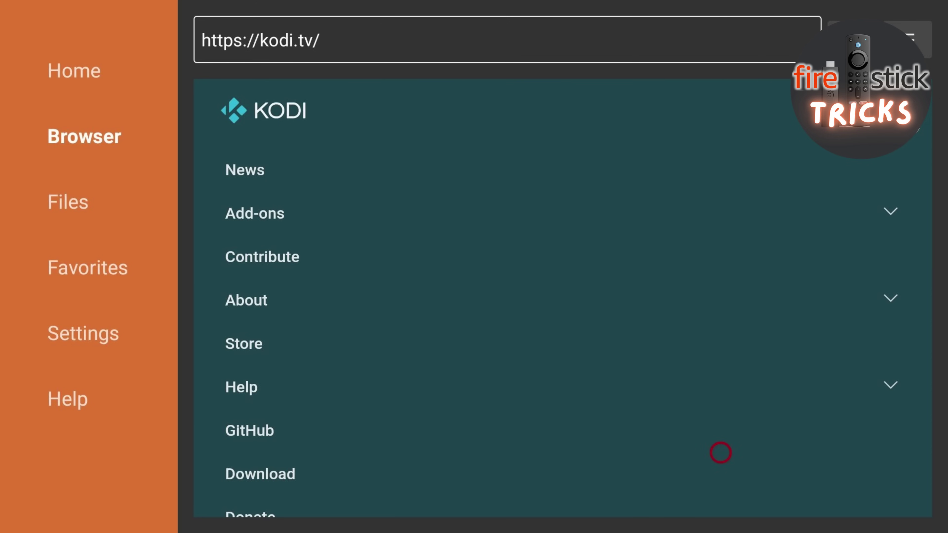
click(720, 477)
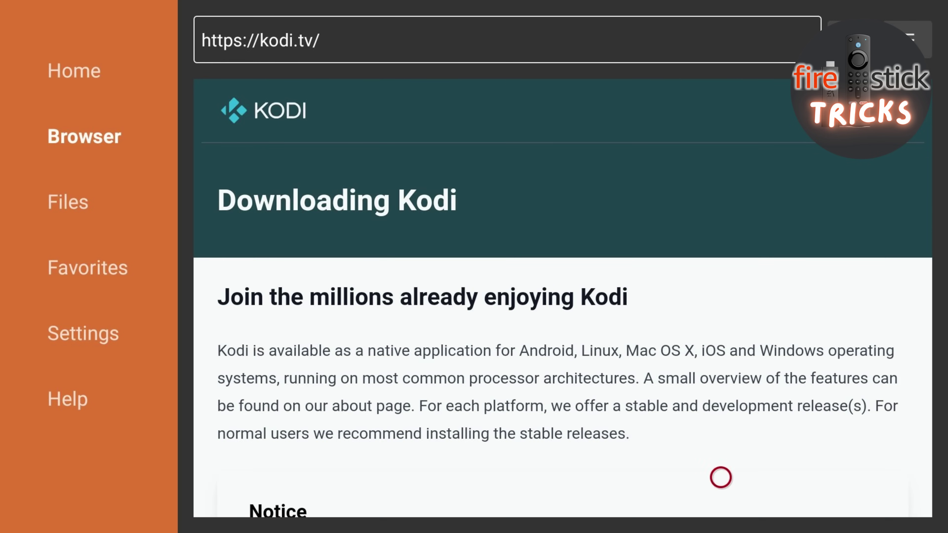
Pick Android and start the ARMV7A (32BIT) Kodi download.
scroll(721, 478, down, 15)
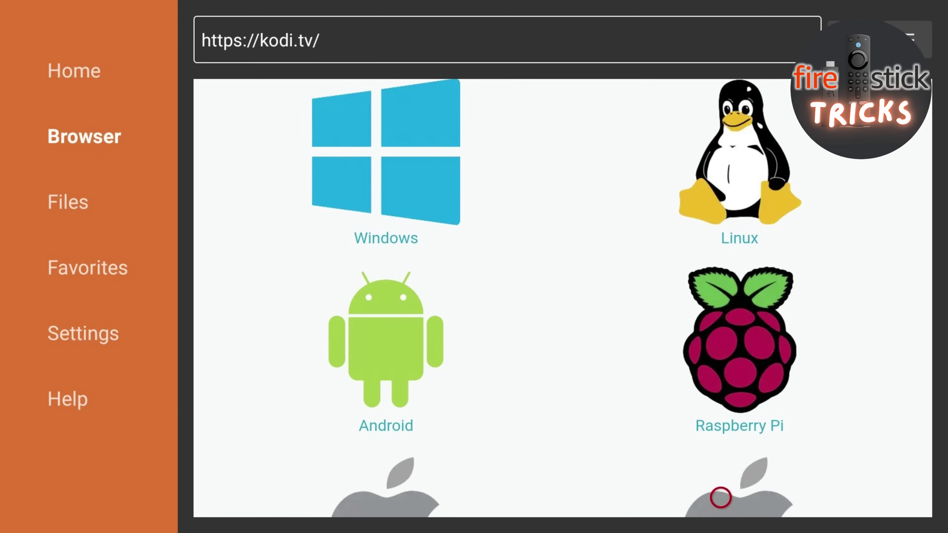
click(366, 341)
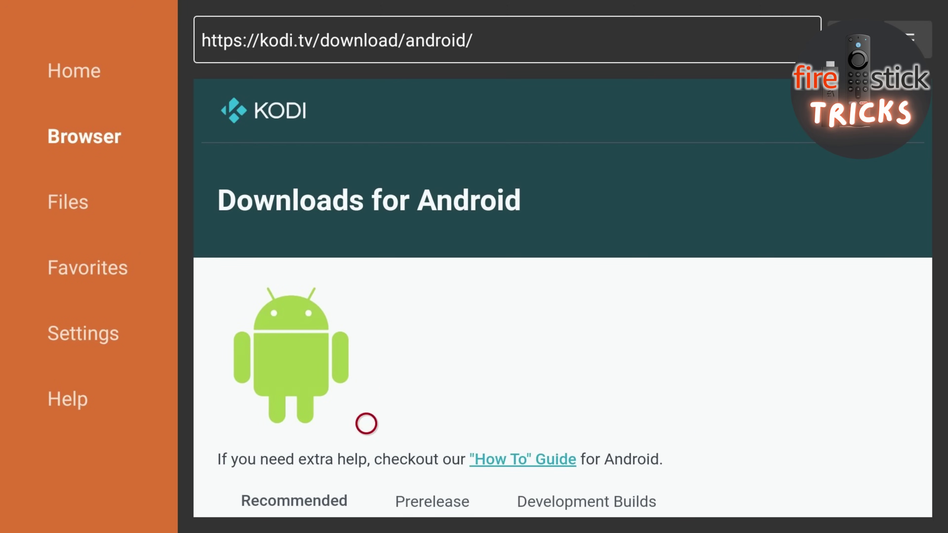
scroll(366, 497, down, 5)
scroll(367, 498, down, 5)
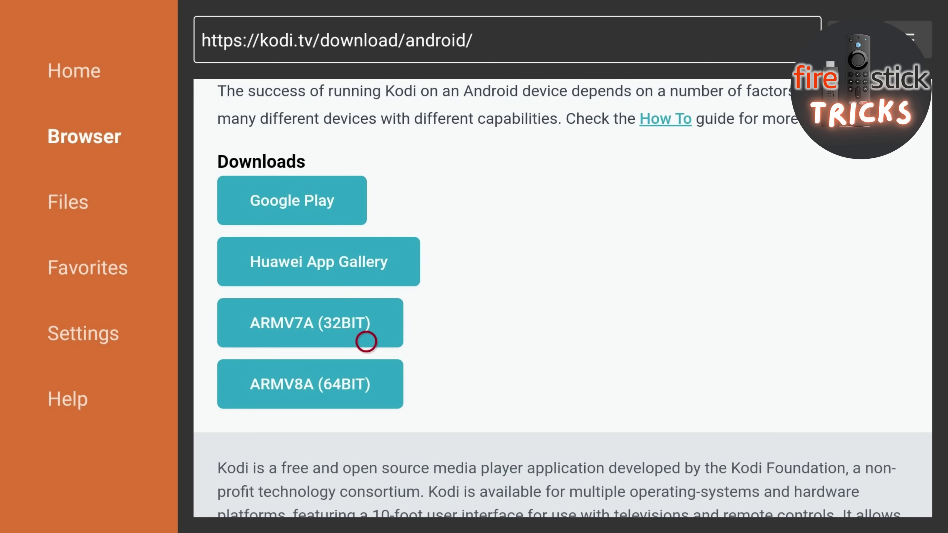
click(366, 332)
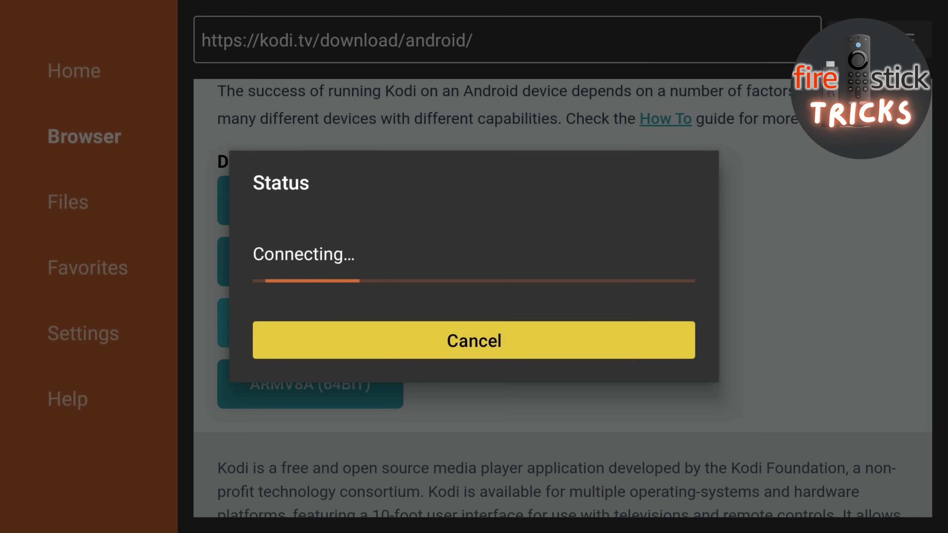